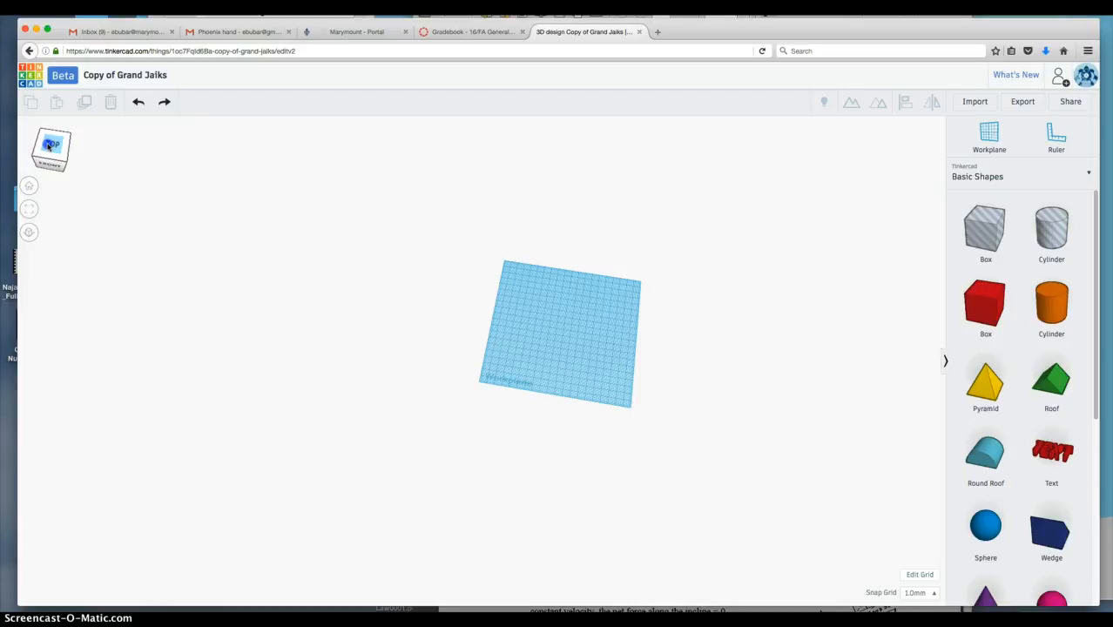
Import gauntlet v4.stl from the Team UnLimbited Gauntlet v4 folder into the design at a scale of 100
{"action": "left_click", "coordinate": [50, 145]}
{"action": "left_click", "coordinate": [963, 102]}
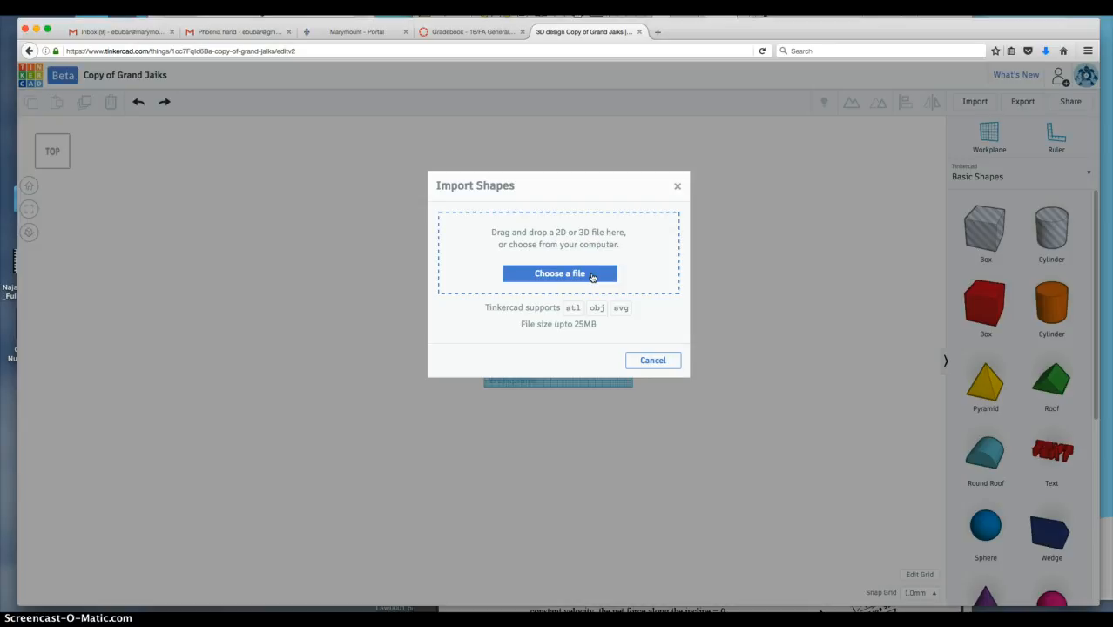
{"action": "left_click", "coordinate": [568, 277]}
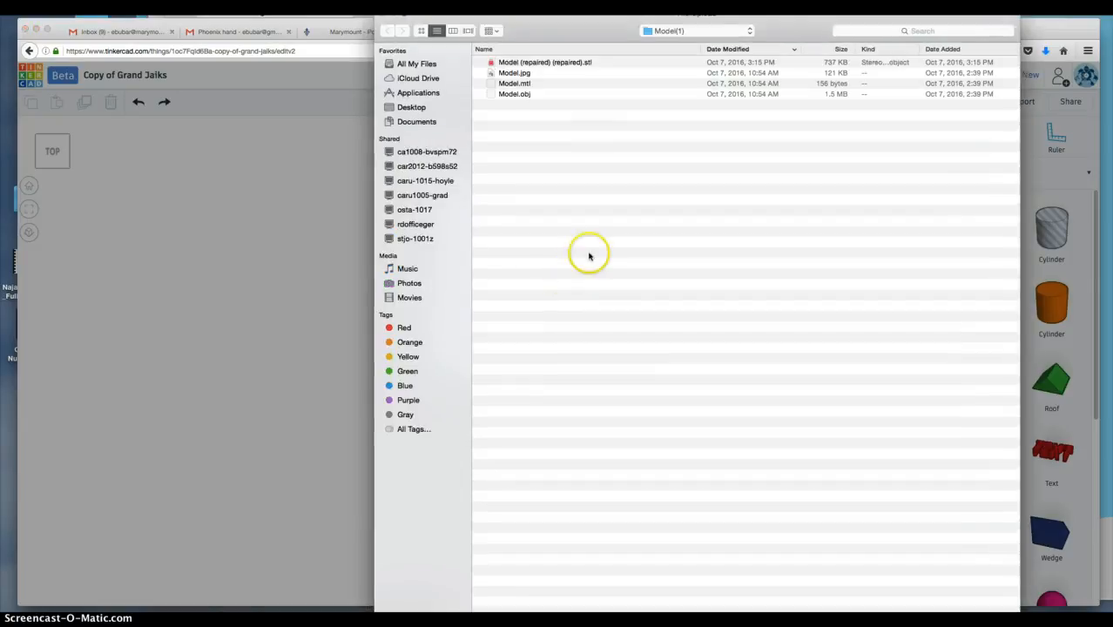
{"action": "left_click", "coordinate": [692, 31]}
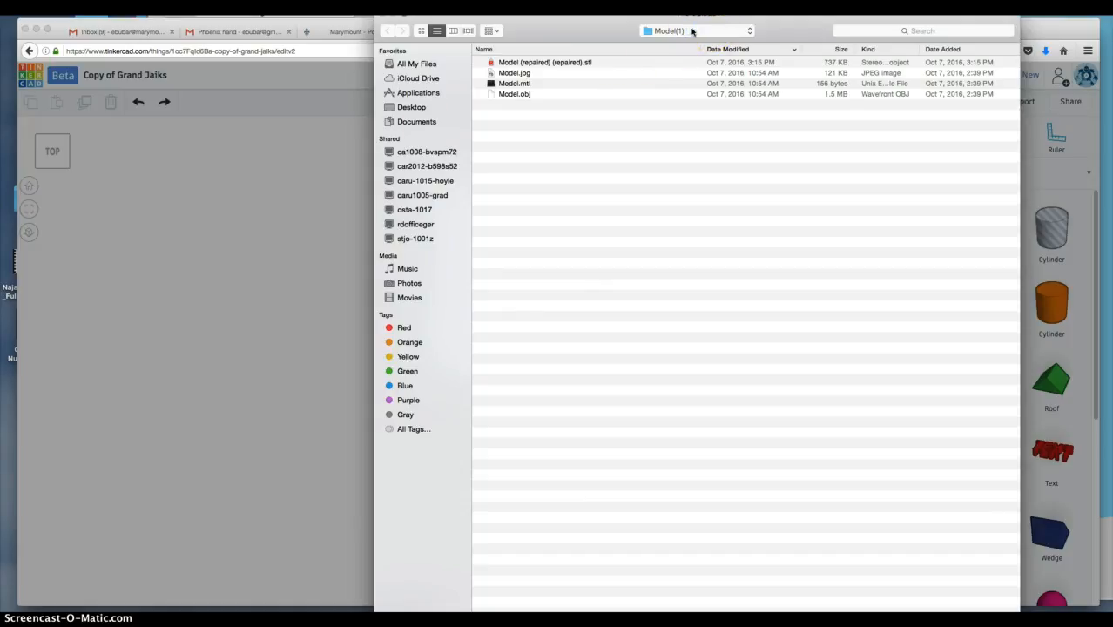
{"action": "left_click", "coordinate": [693, 32]}
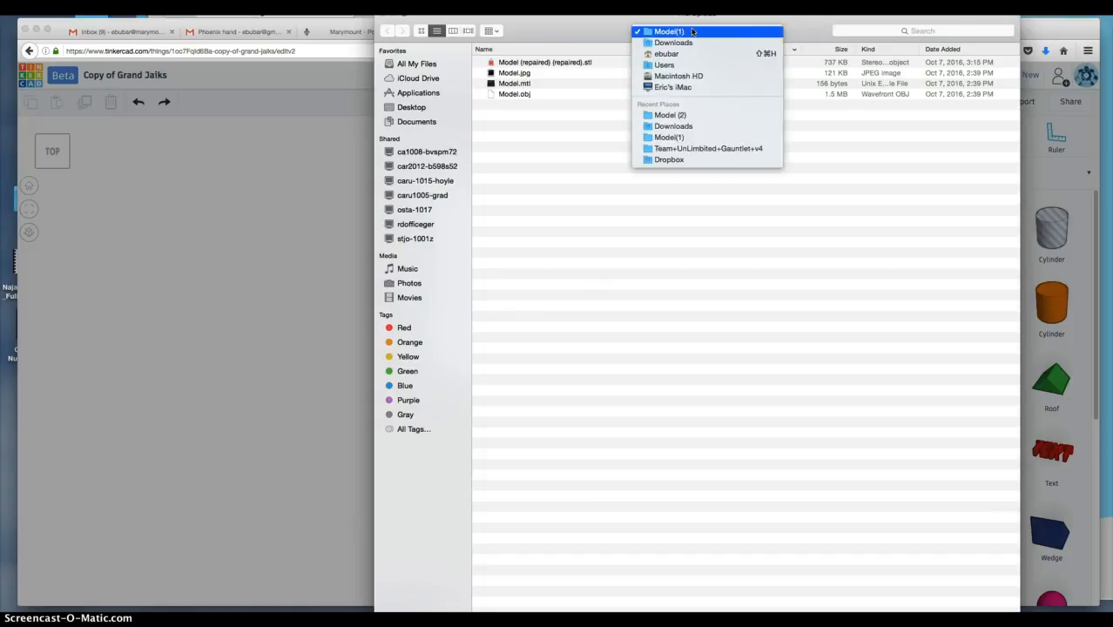
{"action": "left_click", "coordinate": [700, 148]}
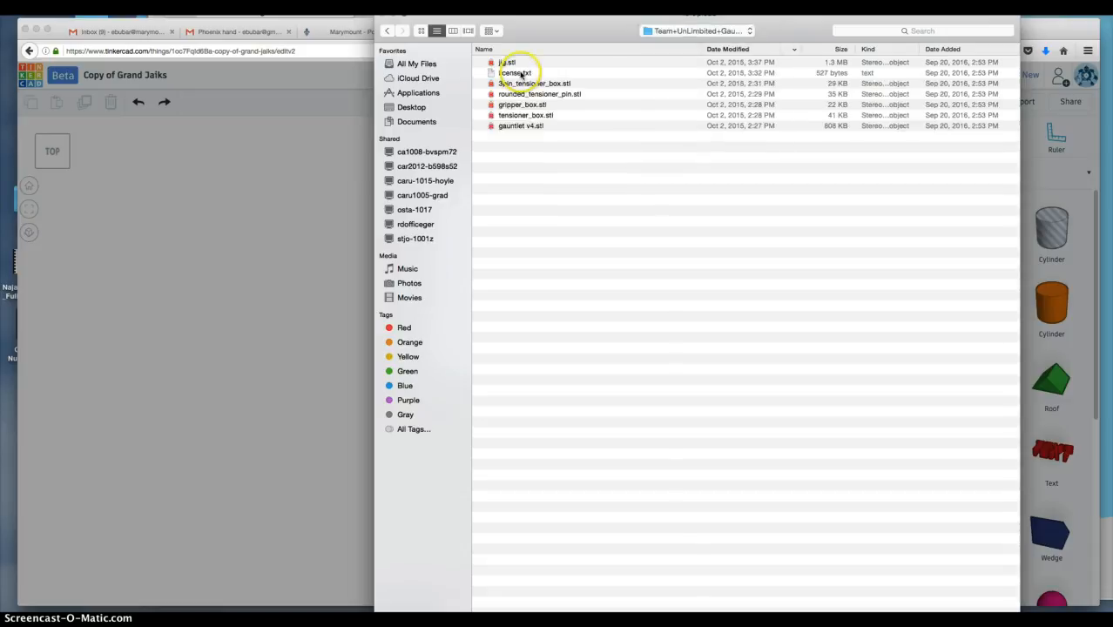
{"action": "left_click", "coordinate": [531, 126]}
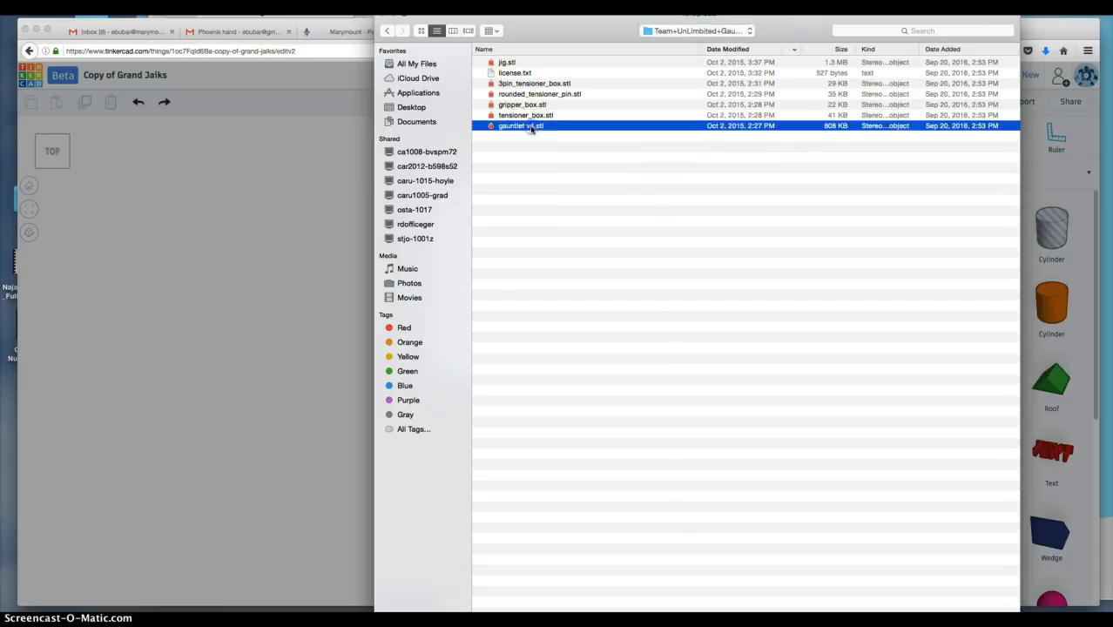
{"action": "double_click", "coordinate": [530, 126]}
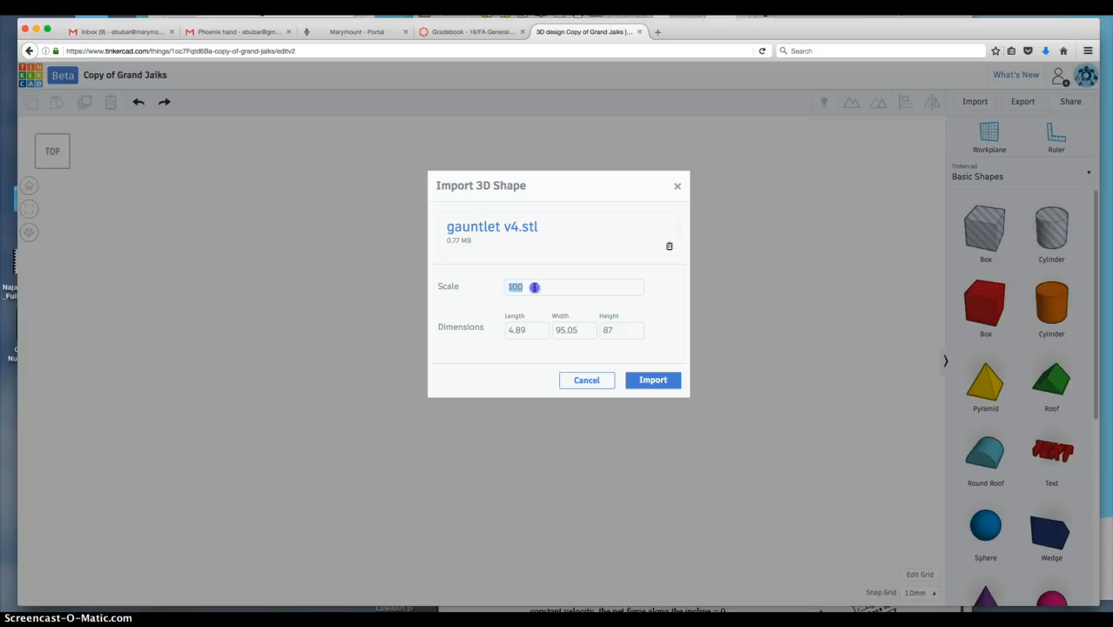
{"action": "left_click", "coordinate": [653, 381]}
{"action": "left_click", "coordinate": [657, 385]}
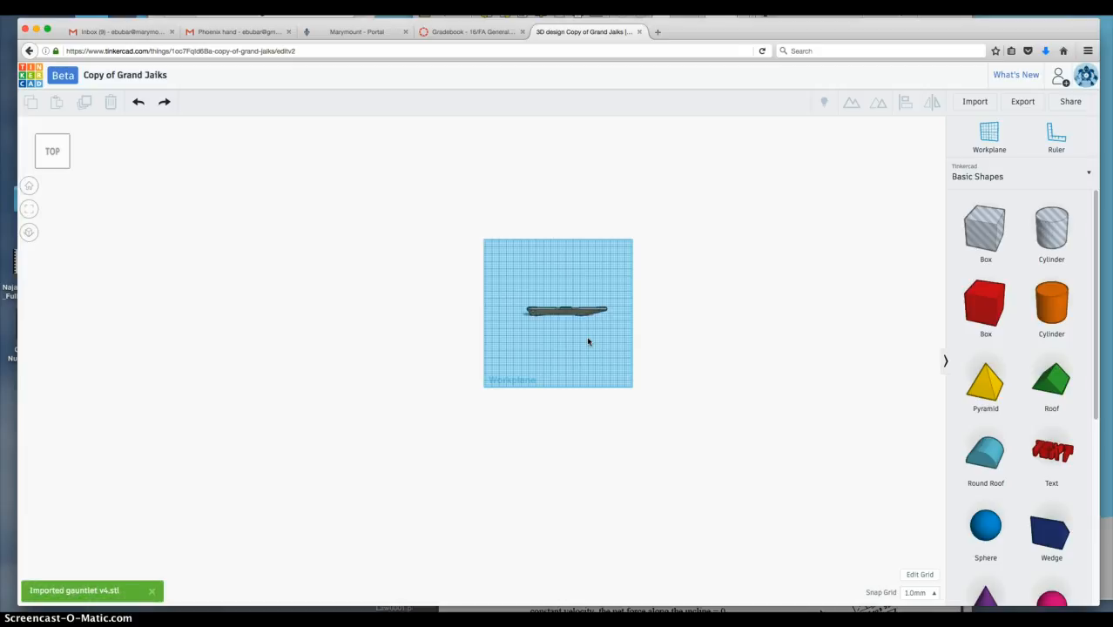
Rotate the upright gauntlet plate by -90° as seen from the right side so it lies flat
{"action": "left_click", "coordinate": [586, 322]}
{"action": "mouse_move", "coordinate": [586, 322]}
{"action": "right_mouse_down"}
{"action": "mouse_move", "coordinate": [522, 358]}
{"action": "mouse_move", "coordinate": [532, 252]}
{"action": "right_mouse_up"}
{"action": "scroll", "coordinate": [573, 322], "scroll_direction": "up", "scroll_amount": 5}
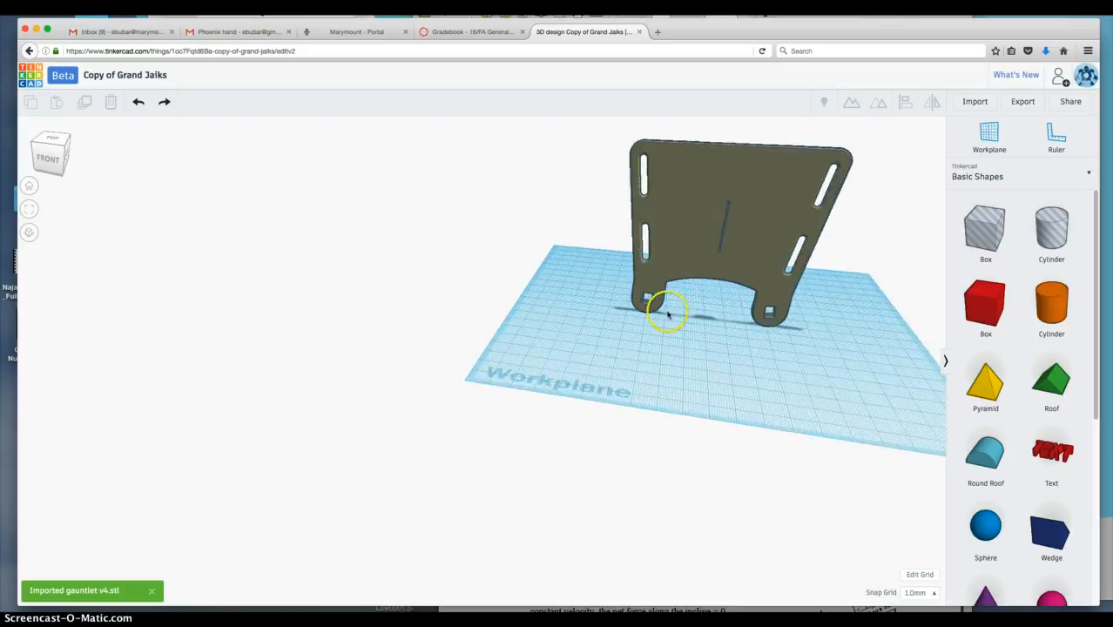
{"action": "left_click", "coordinate": [735, 232]}
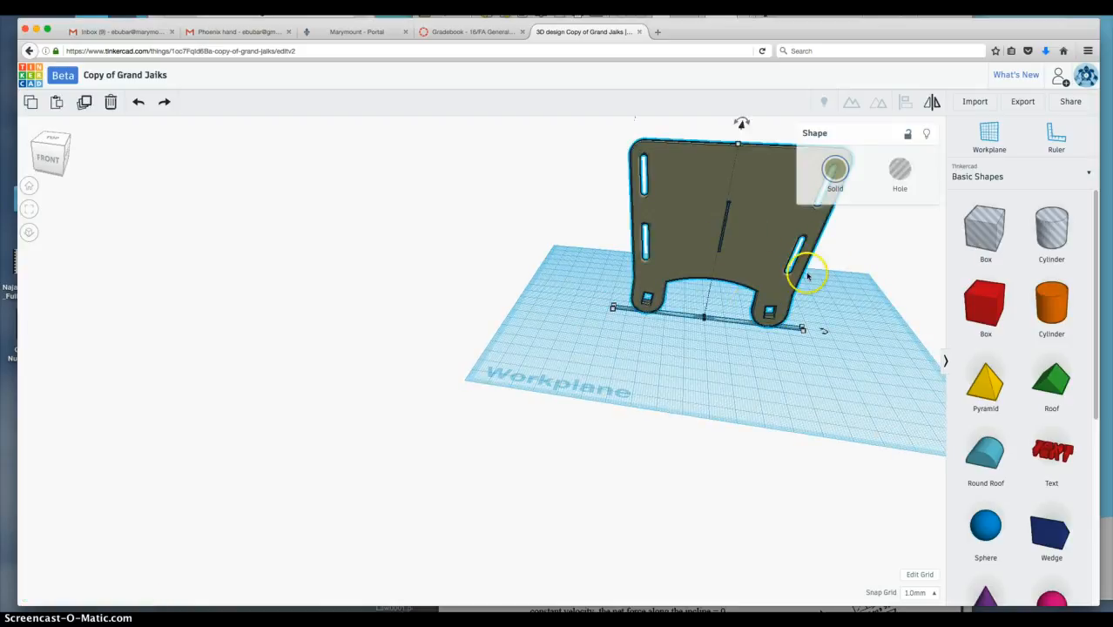
{"action": "scroll", "coordinate": [746, 308], "scroll_direction": "up", "scroll_amount": 3}
{"action": "scroll", "coordinate": [746, 308], "scroll_direction": "down", "scroll_amount": 8}
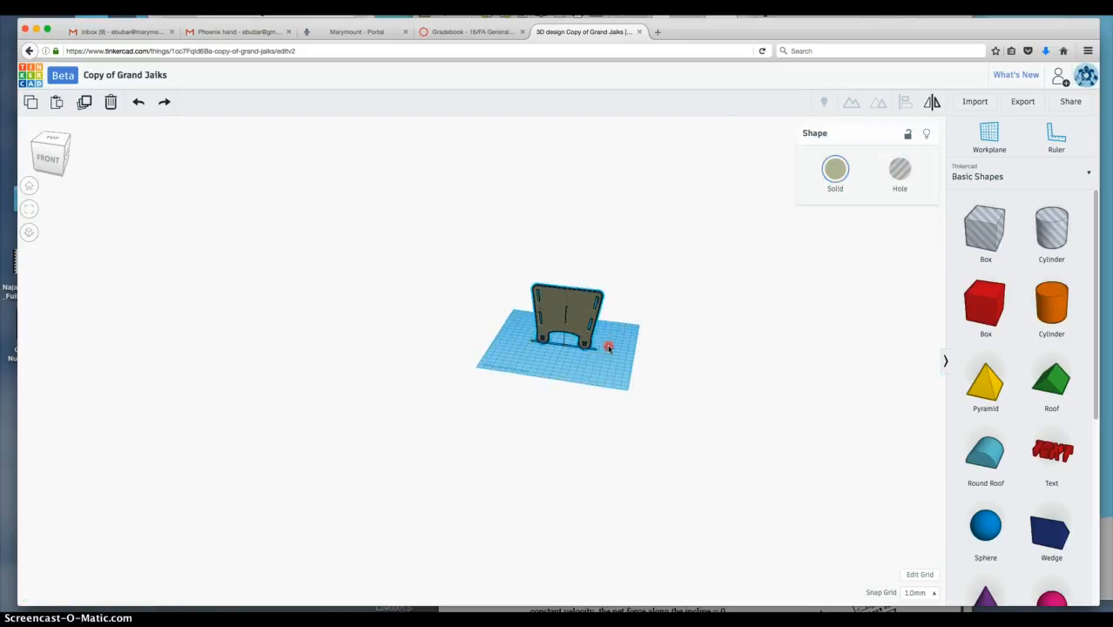
{"action": "mouse_move", "coordinate": [608, 347]}
{"action": "right_mouse_down"}
{"action": "mouse_move", "coordinate": [506, 380]}
{"action": "mouse_move", "coordinate": [442, 350]}
{"action": "mouse_move", "coordinate": [413, 279]}
{"action": "mouse_move", "coordinate": [401, 283]}
{"action": "mouse_move", "coordinate": [474, 331]}
{"action": "mouse_move", "coordinate": [678, 282]}
{"action": "mouse_move", "coordinate": [638, 386]}
{"action": "mouse_move", "coordinate": [598, 404]}
{"action": "mouse_move", "coordinate": [504, 397]}
{"action": "mouse_move", "coordinate": [427, 345]}
{"action": "mouse_move", "coordinate": [409, 277]}
{"action": "mouse_move", "coordinate": [398, 296]}
{"action": "right_mouse_up"}
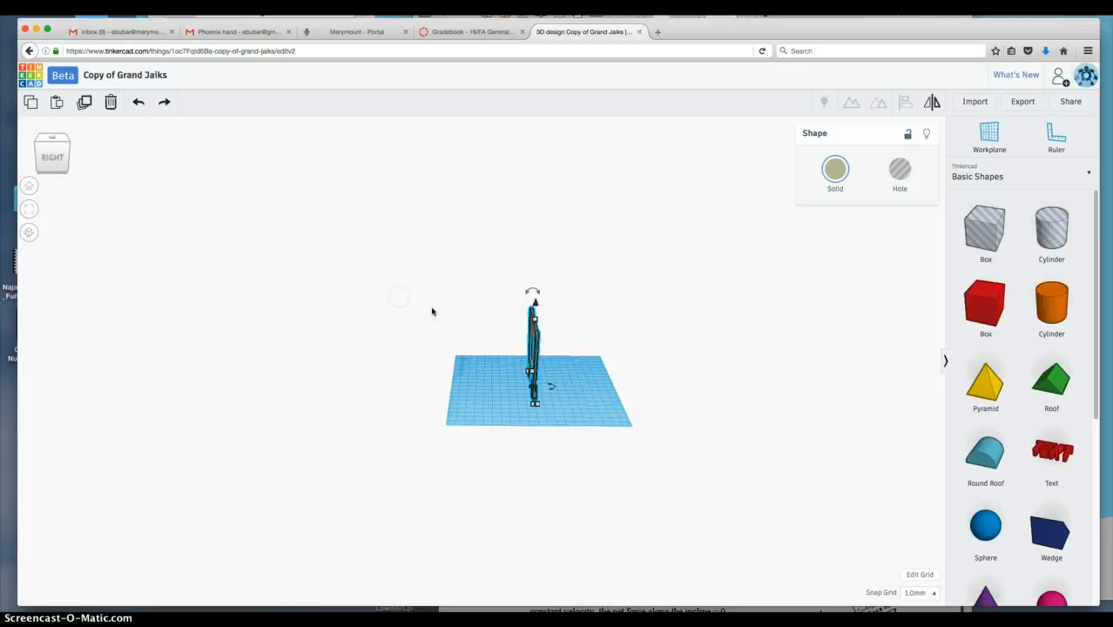
{"action": "left_click", "coordinate": [54, 160]}
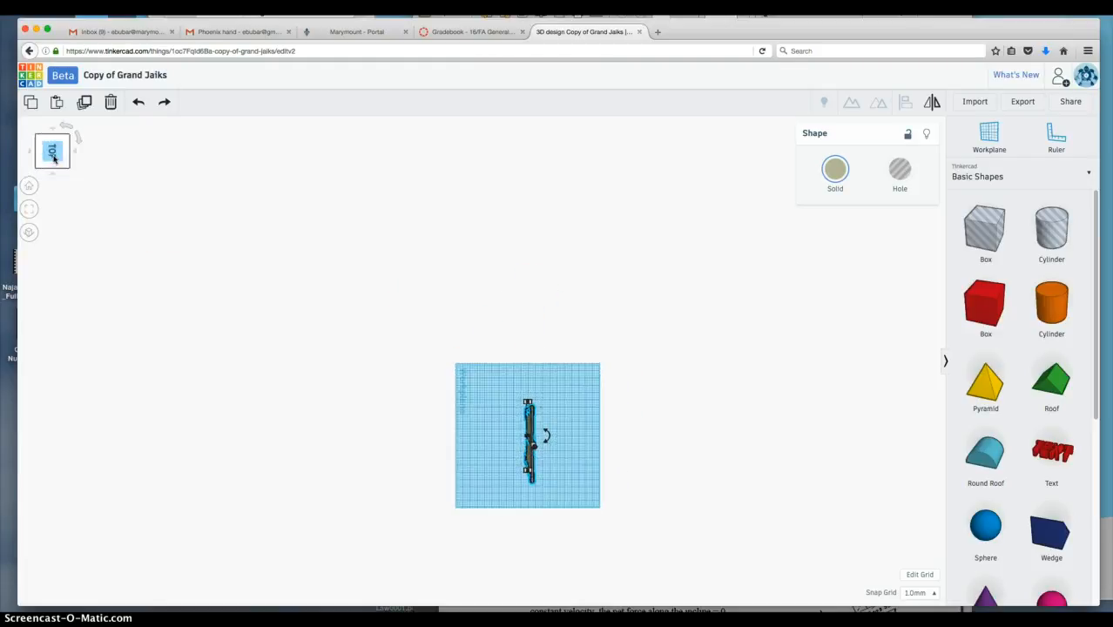
{"action": "left_click", "coordinate": [54, 160]}
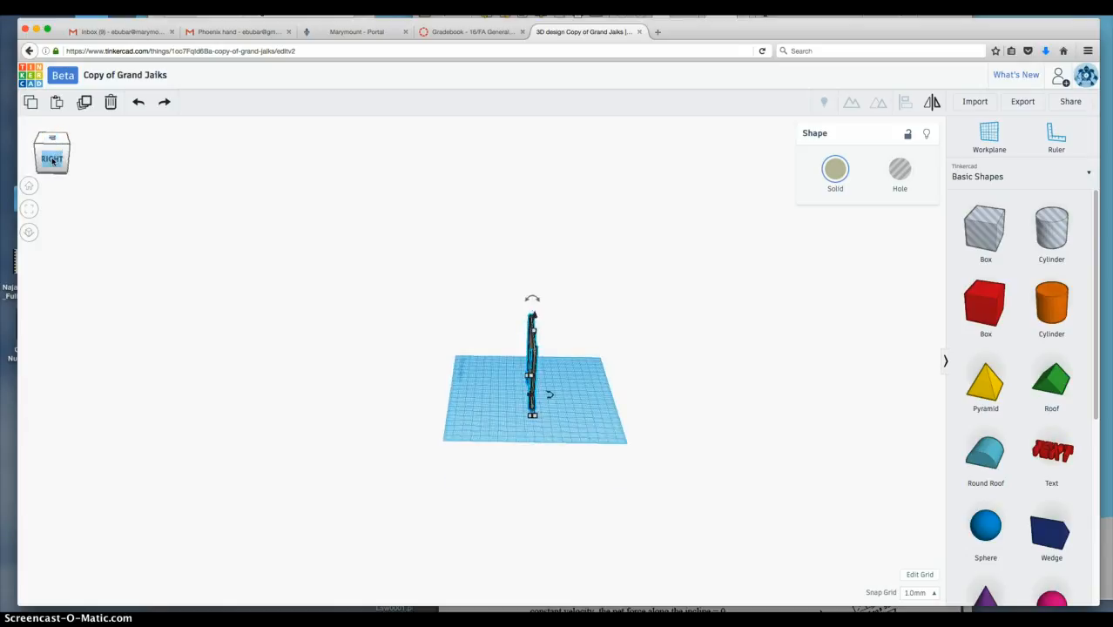
{"action": "scroll", "coordinate": [510, 314], "scroll_direction": "up", "scroll_amount": 5}
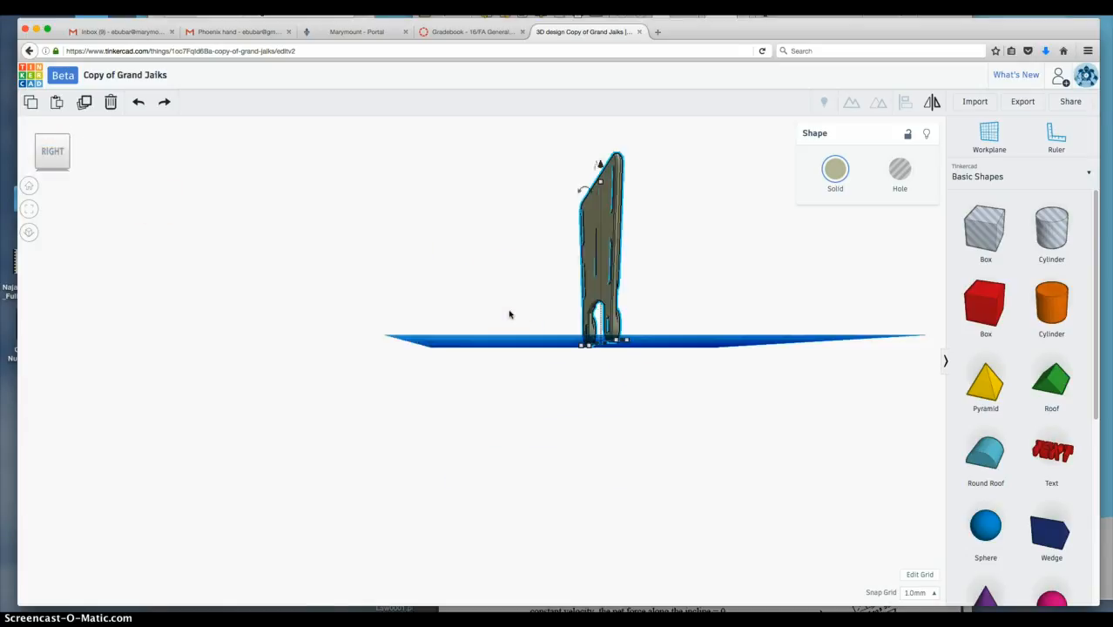
{"action": "scroll", "coordinate": [509, 315], "scroll_direction": "down", "scroll_amount": 5}
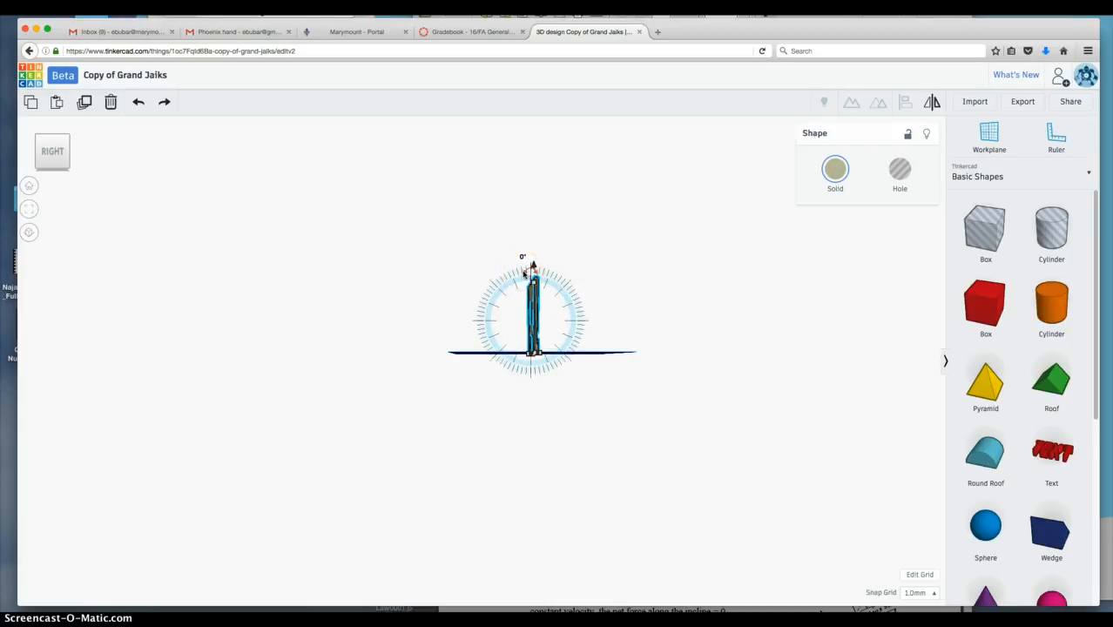
{"action": "left_click_drag", "start_coordinate": [523, 273], "coordinate": [464, 318]}
Lower the flat gauntlet by 40.30 mm so that it rests on the workplane
{"action": "left_click", "coordinate": [533, 299]}
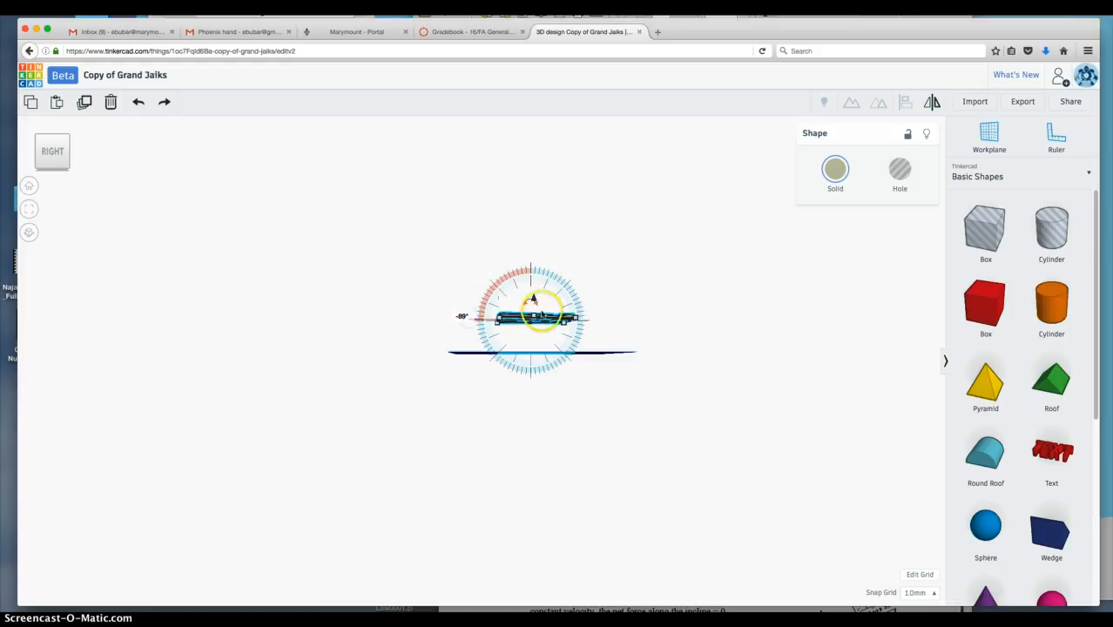
{"action": "left_click_drag", "start_coordinate": [533, 300], "coordinate": [536, 331]}
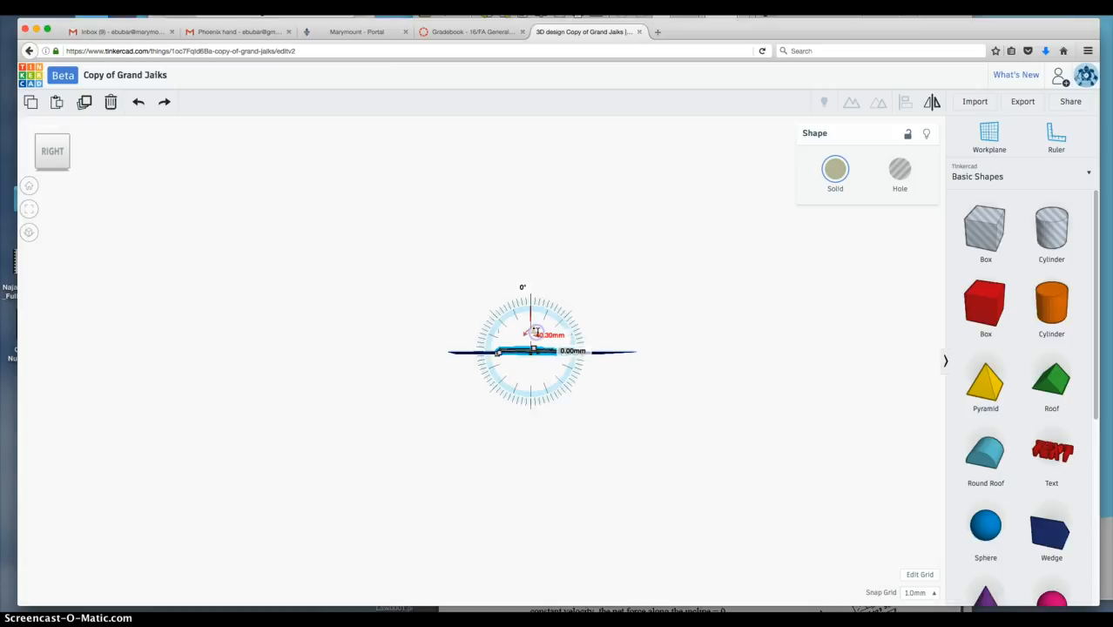
{"action": "right_click_drag", "start_coordinate": [535, 330], "coordinate": [666, 403]}
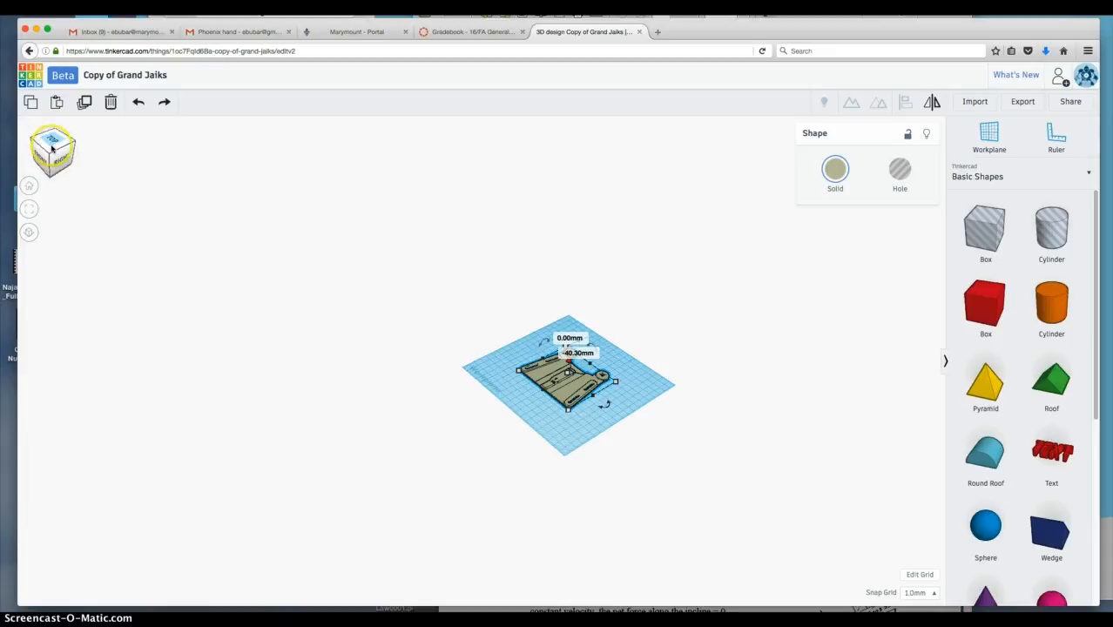
Set the gauntlet's length, from its straight edge to the two round lugs, to 174.06 mm
{"action": "left_click", "coordinate": [52, 148]}
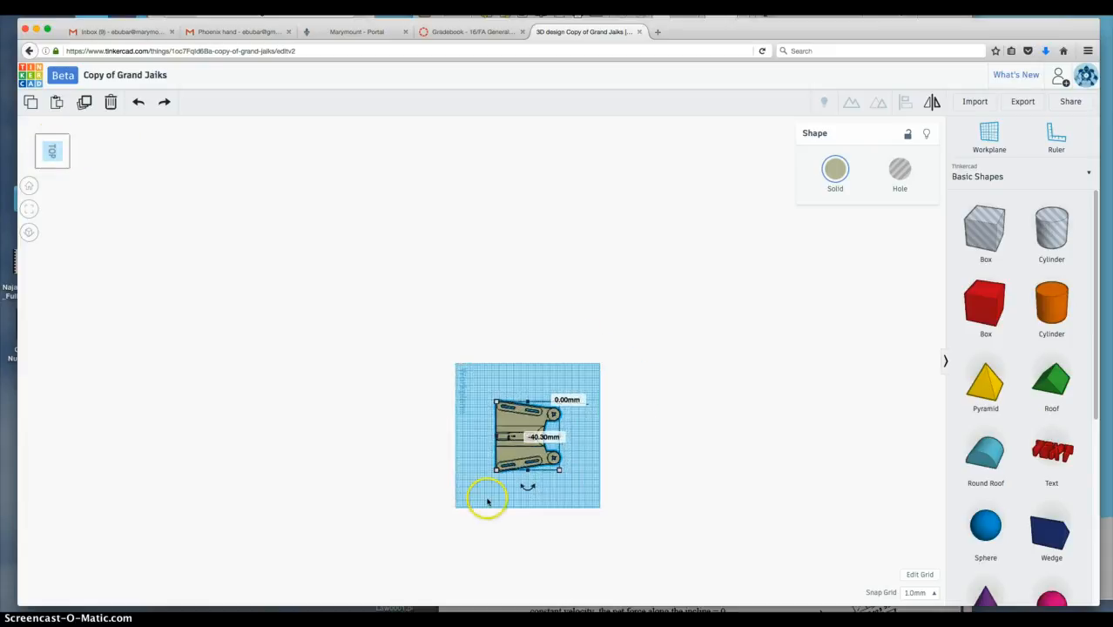
{"action": "scroll", "coordinate": [486, 482], "scroll_direction": "up", "scroll_amount": 3}
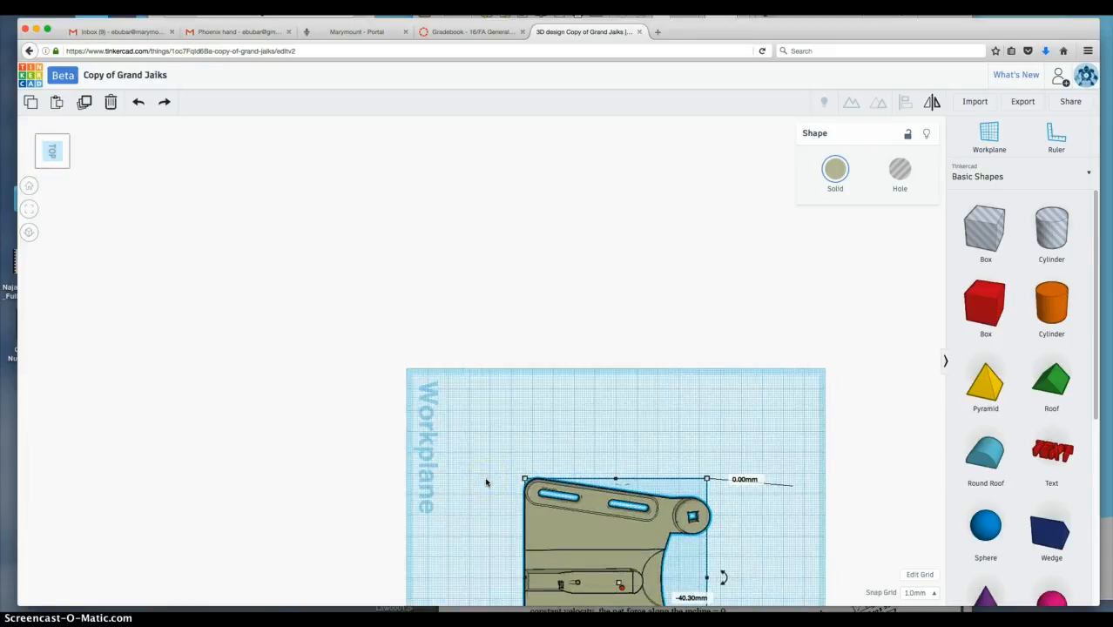
{"action": "middle_click_drag", "start_coordinate": [486, 481], "coordinate": [474, 463]}
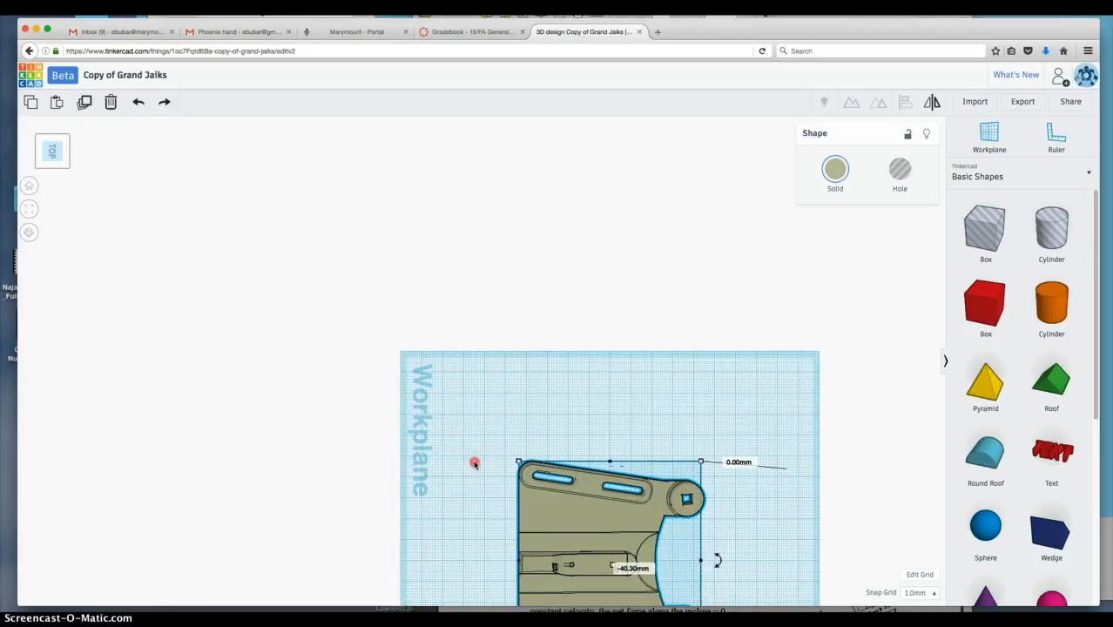
{"action": "middle_click_drag", "start_coordinate": [474, 464], "coordinate": [332, 266]}
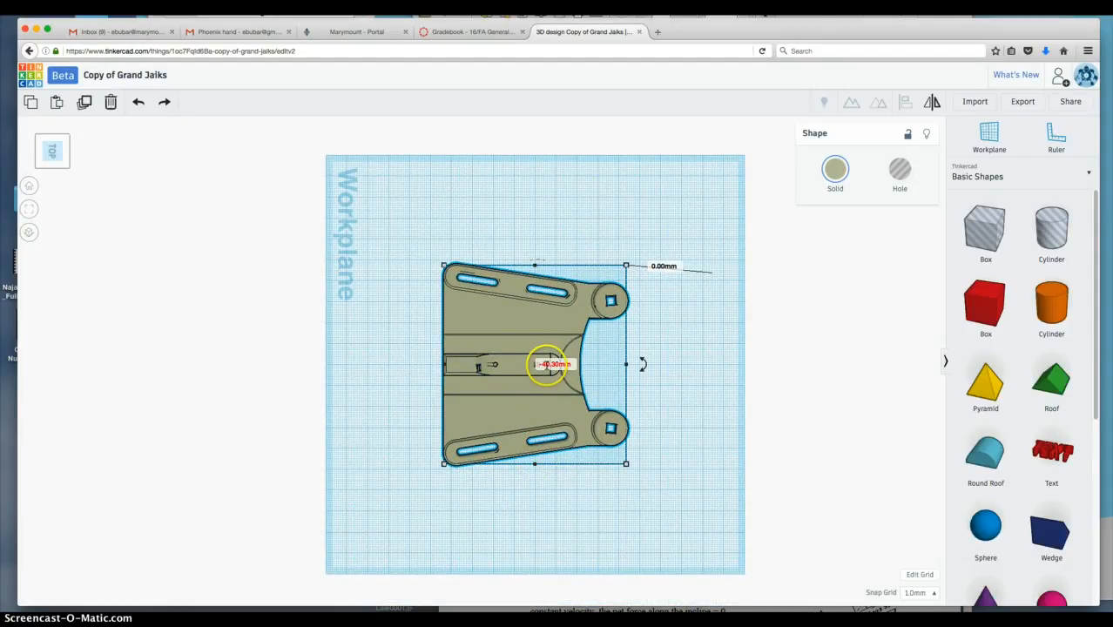
{"action": "left_click", "coordinate": [625, 267]}
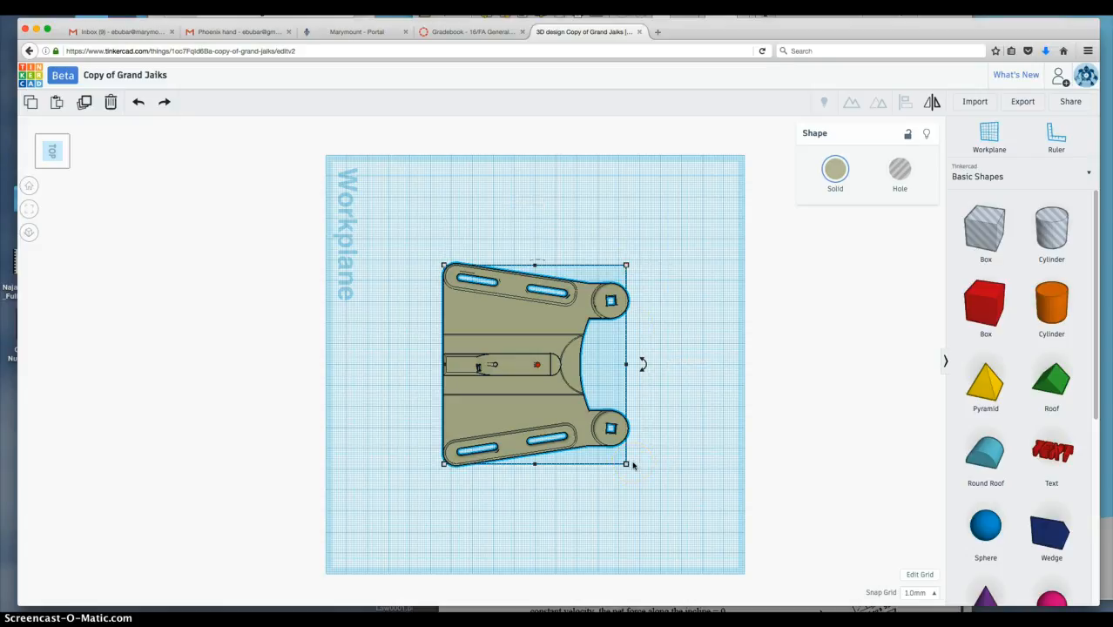
{"action": "mouse_move", "coordinate": [627, 466]}
{"action": "left_click", "coordinate": [627, 465]}
{"action": "mouse_move", "coordinate": [626, 465]}
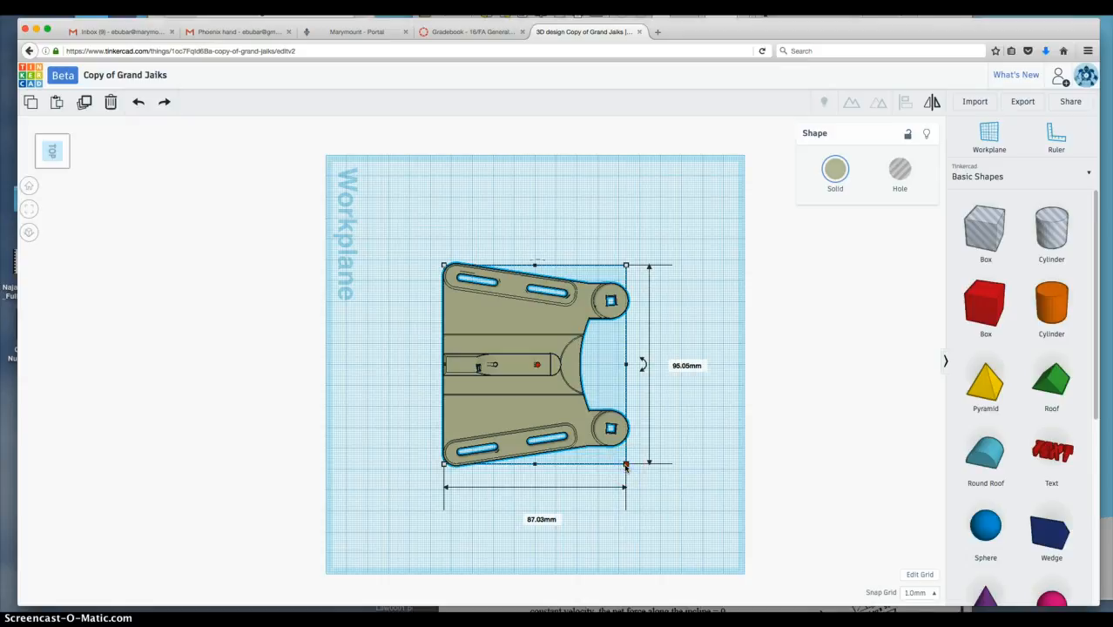
{"action": "left_click", "coordinate": [623, 465]}
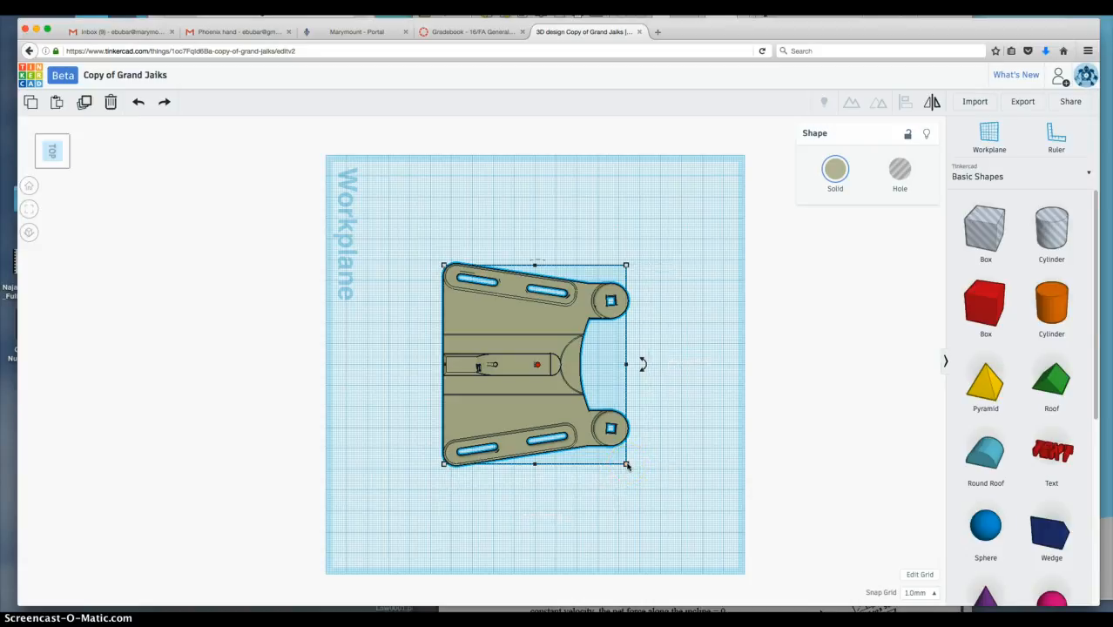
{"action": "mouse_move", "coordinate": [627, 465]}
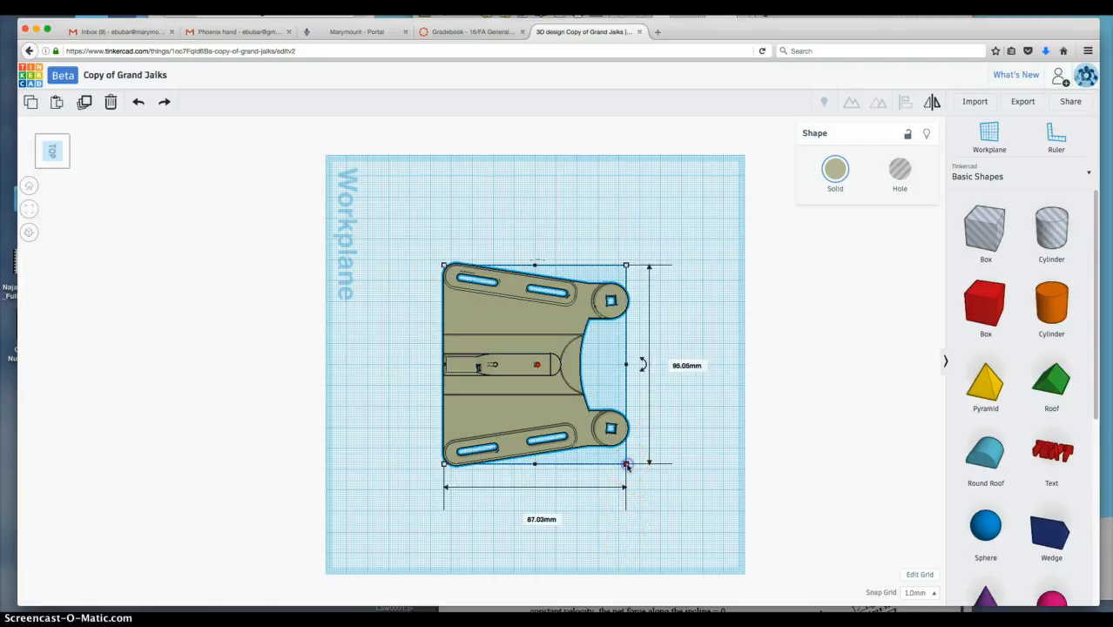
{"action": "left_click", "coordinate": [553, 519]}
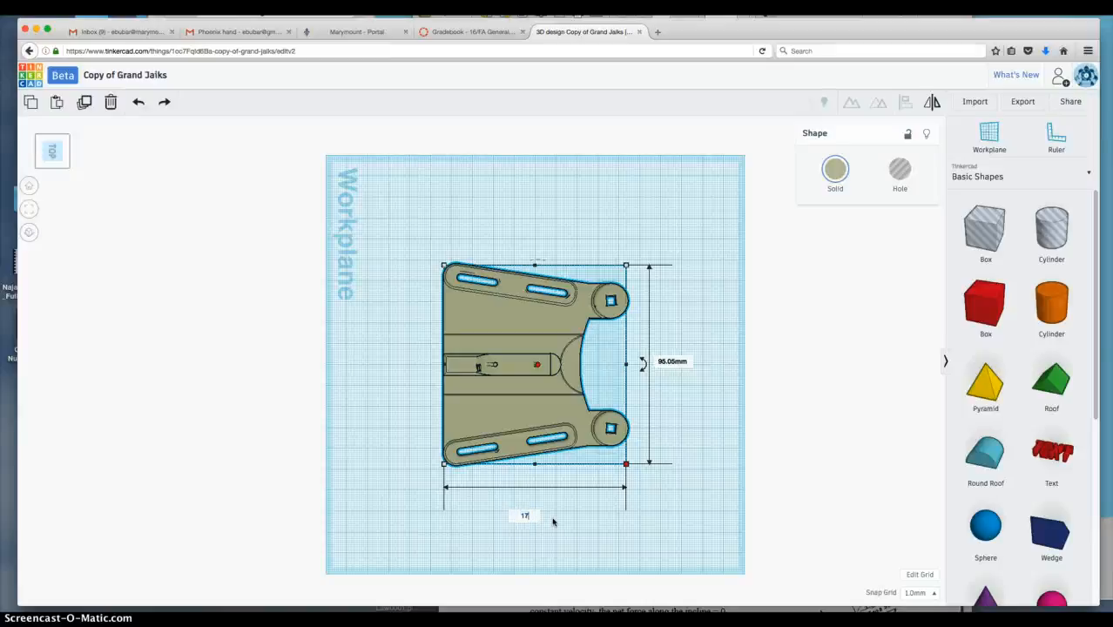
{"action": "key", "text": "Return"}
{"action": "key", "text": "Return"}
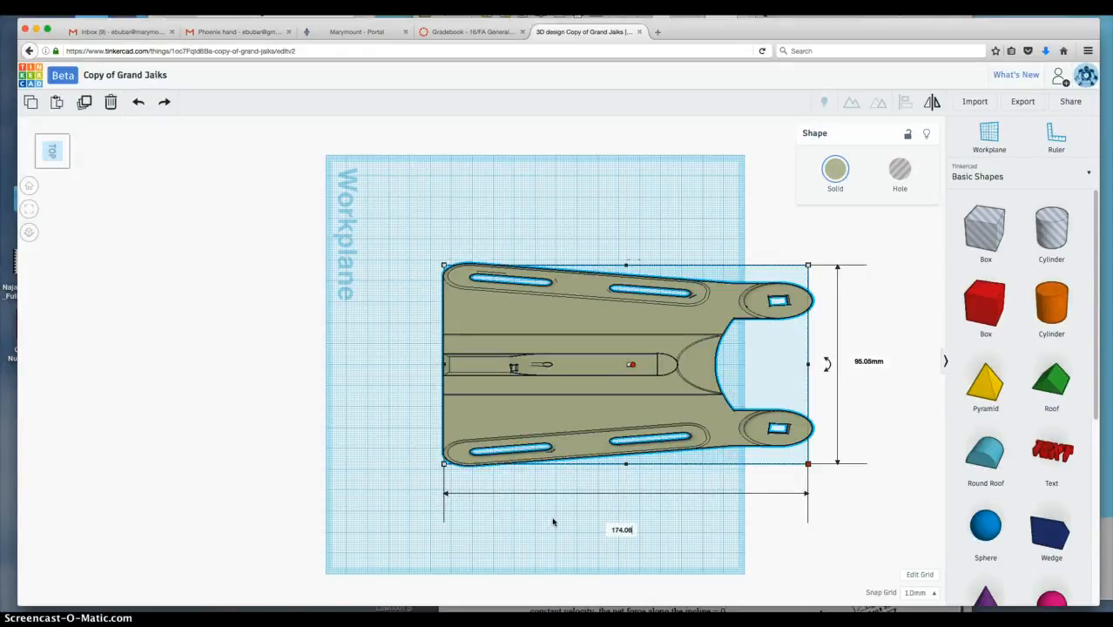
{"action": "key", "text": "Return"}
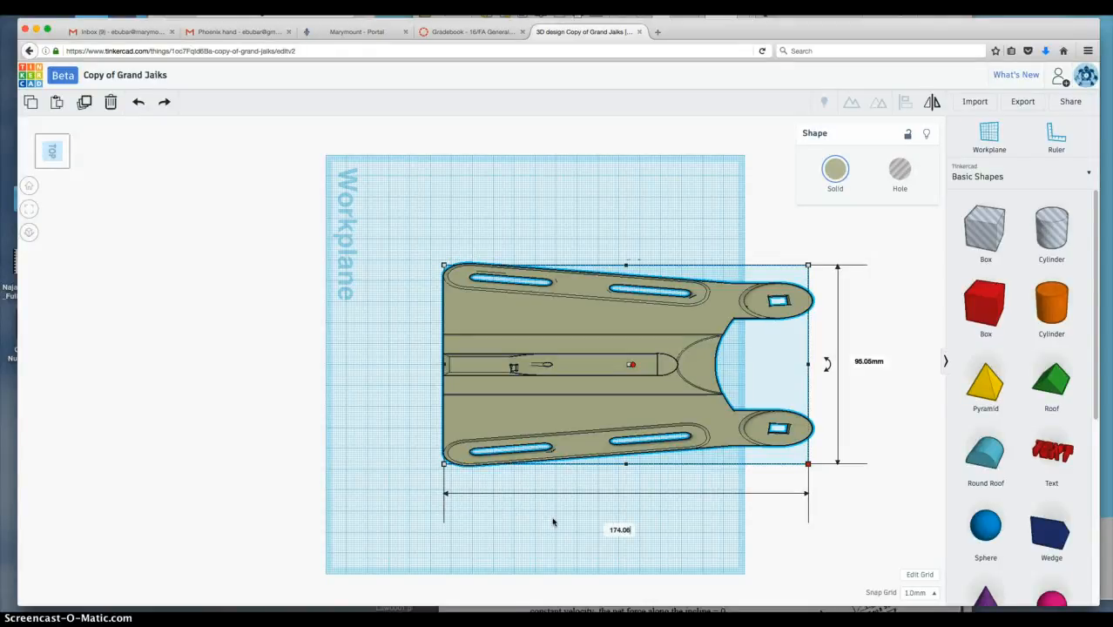
{"action": "key", "text": "Return"}
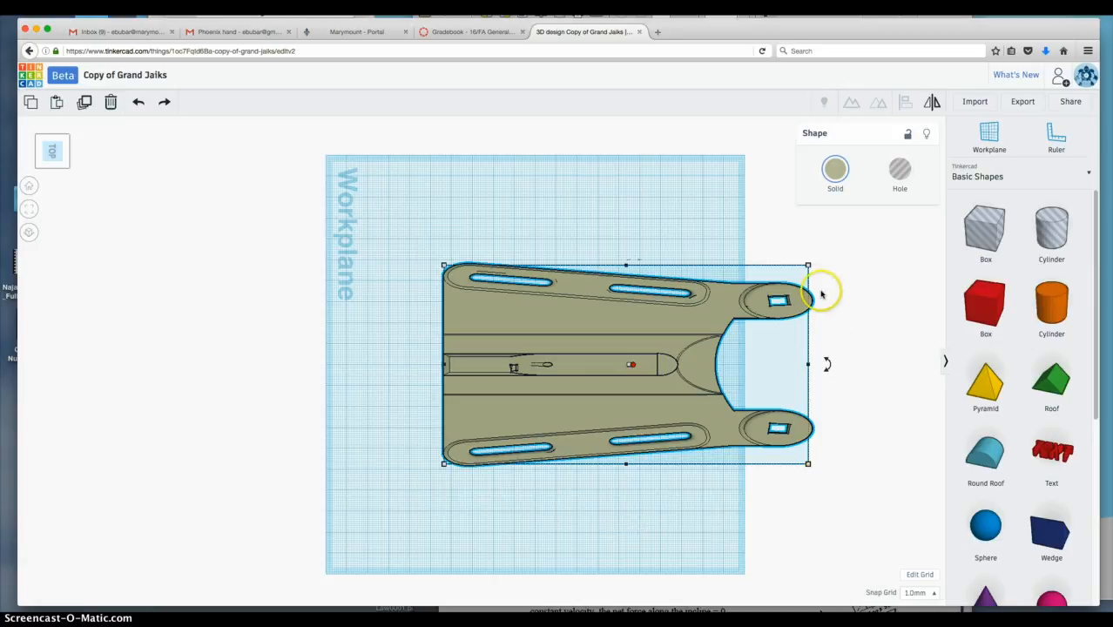
Set the gauntlet's width, across its two slotted sides, to 142.5 mm
{"action": "mouse_move", "coordinate": [808, 465]}
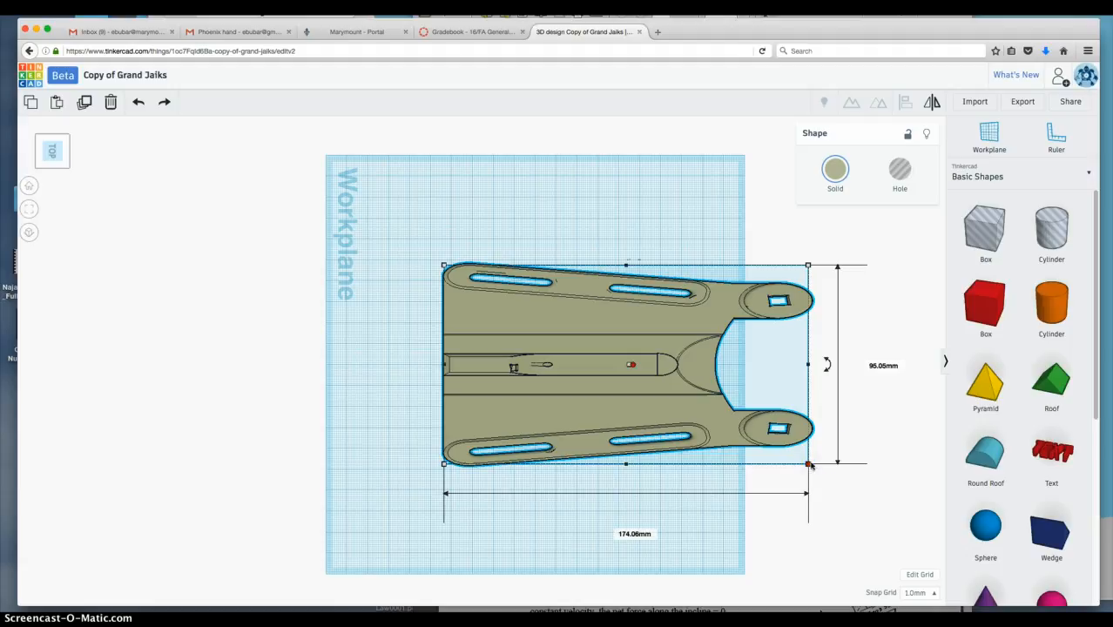
{"action": "left_click", "coordinate": [881, 366]}
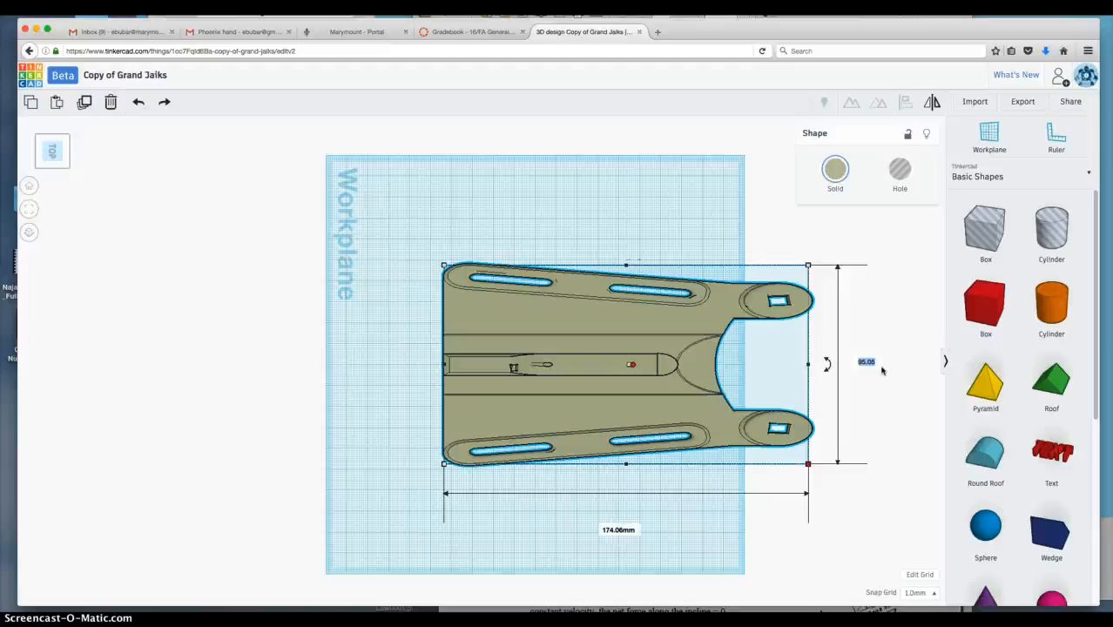
{"action": "type", "text": "142.5"}
{"action": "key", "text": "Return"}
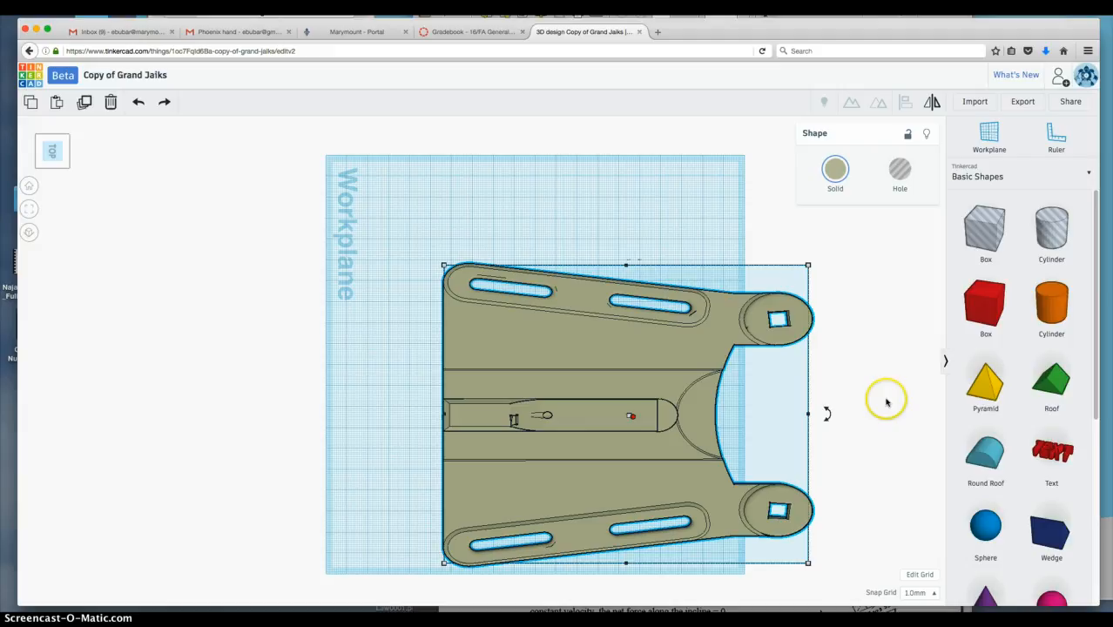
{"action": "middle_click_drag", "start_coordinate": [886, 401], "coordinate": [783, 340]}
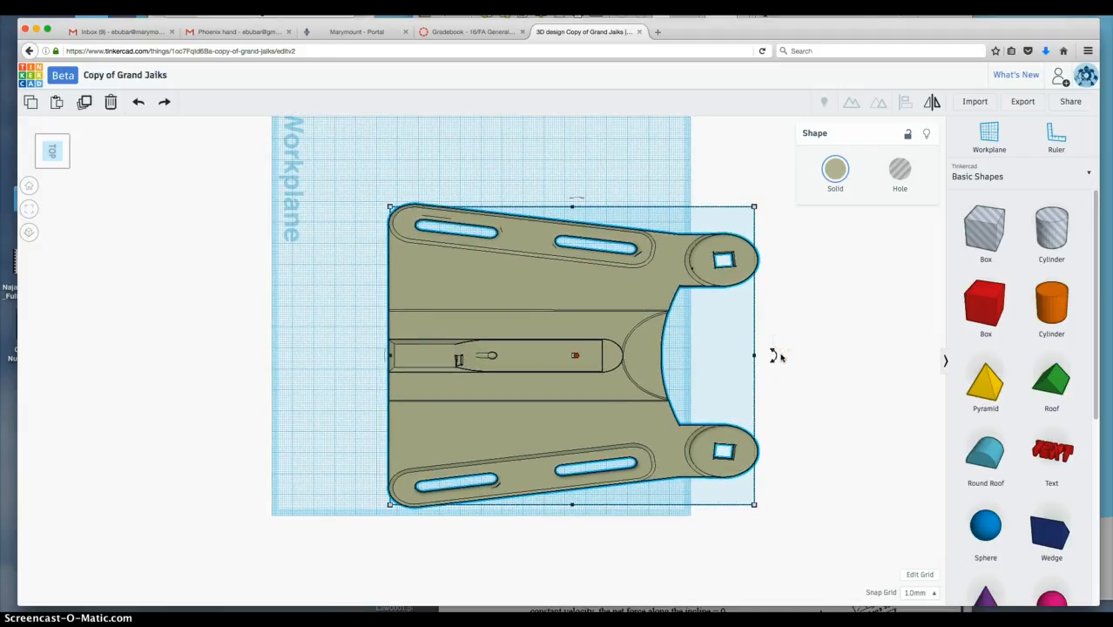
Set the gauntlet's height, measured vertically from the workplane to its top surface, to 12 mm
{"action": "left_click", "coordinate": [61, 151]}
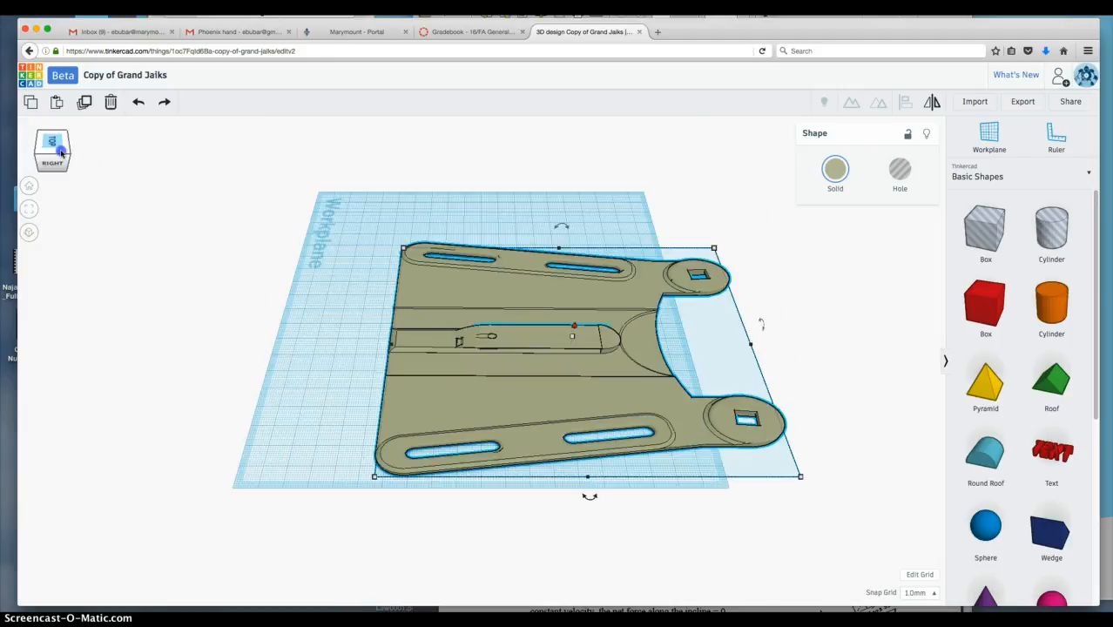
{"action": "left_click", "coordinate": [53, 162]}
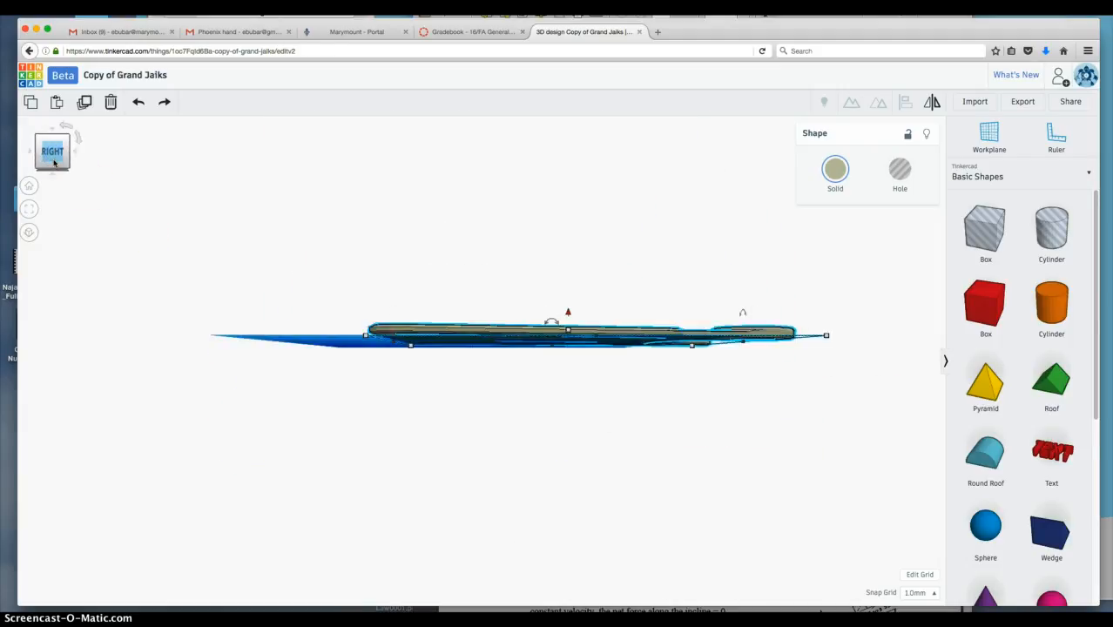
{"action": "left_click", "coordinate": [321, 225]}
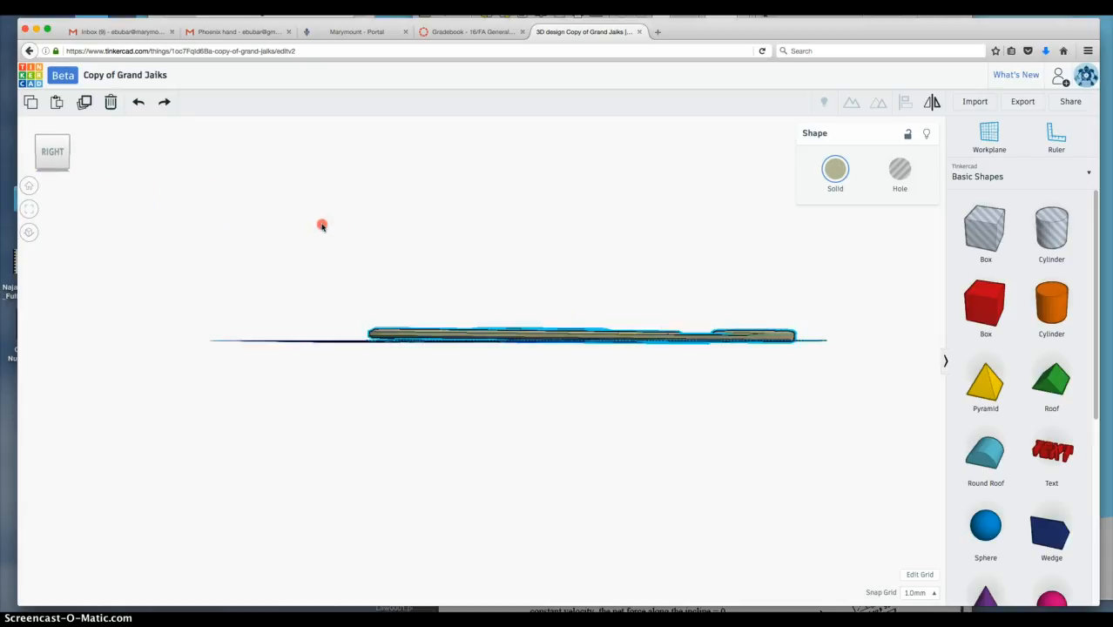
{"action": "right_click_drag", "start_coordinate": [322, 226], "coordinate": [320, 297]}
{"action": "scroll", "coordinate": [320, 299], "scroll_direction": "up", "scroll_amount": 6}
{"action": "scroll", "coordinate": [321, 298], "scroll_direction": "down", "scroll_amount": 4}
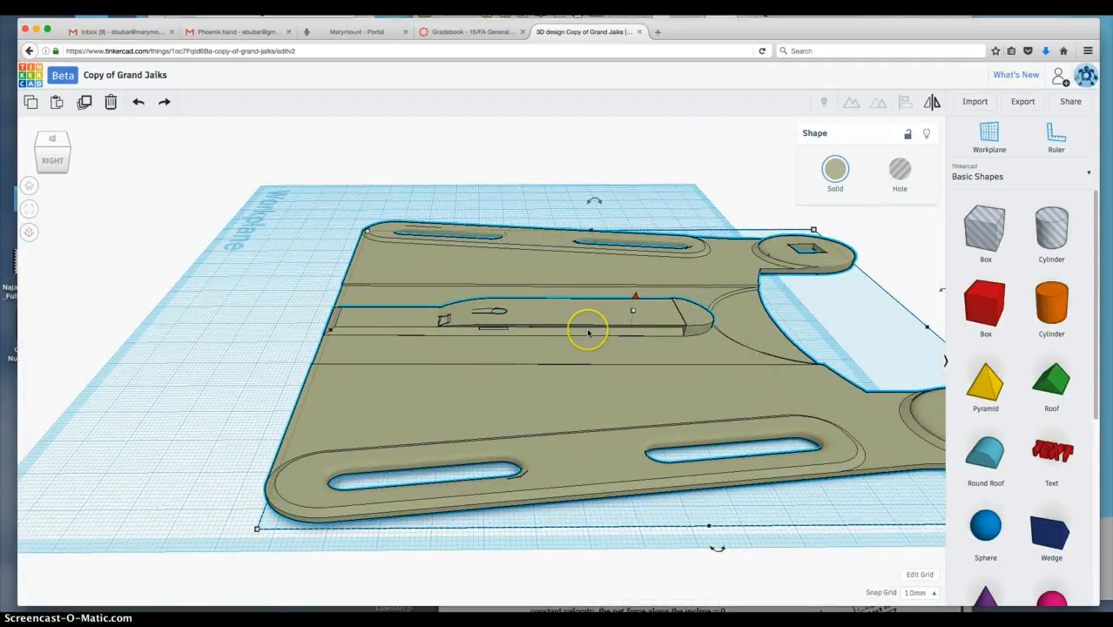
{"action": "scroll", "coordinate": [588, 331], "scroll_direction": "up", "scroll_amount": 2}
{"action": "scroll", "coordinate": [589, 324], "scroll_direction": "down", "scroll_amount": 2}
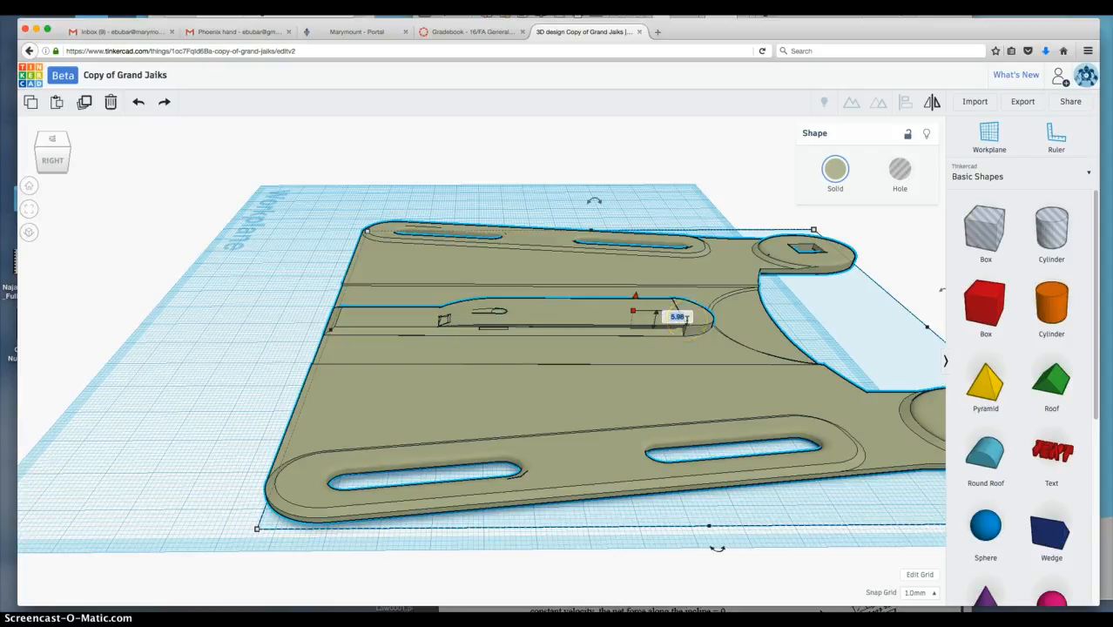
{"action": "type", "text": "12"}
{"action": "key", "text": "Return"}
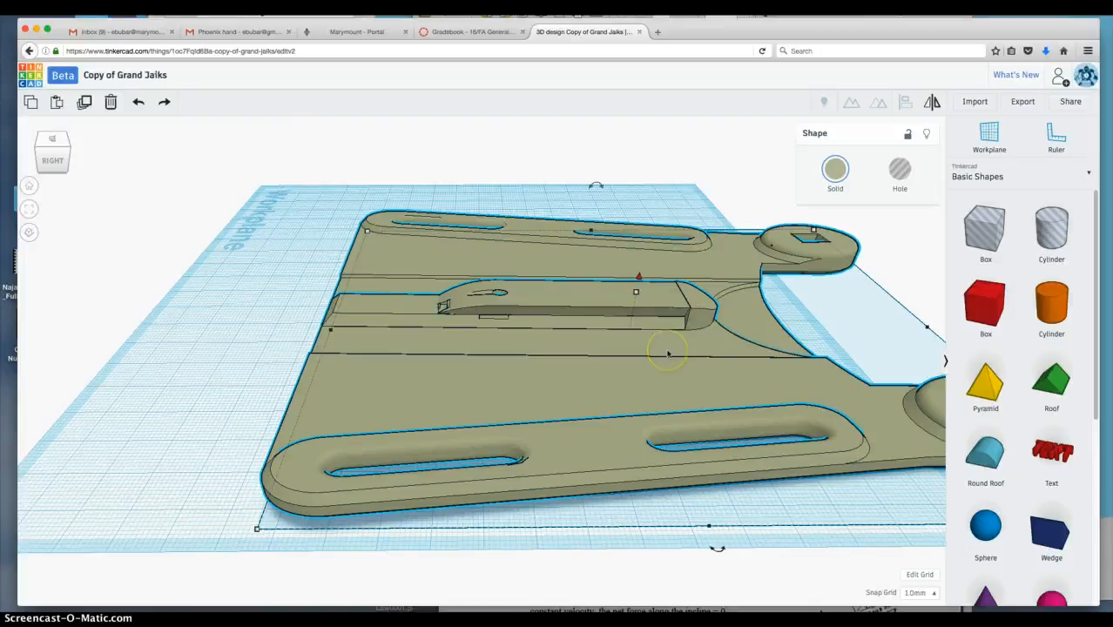
{"action": "scroll", "coordinate": [668, 353], "scroll_direction": "down", "scroll_amount": 5}
{"action": "mouse_move", "coordinate": [671, 332]}
{"action": "right_mouse_down"}
{"action": "mouse_move", "coordinate": [668, 440]}
{"action": "mouse_move", "coordinate": [659, 343]}
{"action": "mouse_move", "coordinate": [736, 341]}
{"action": "right_mouse_up"}
{"action": "left_click", "coordinate": [552, 372]}
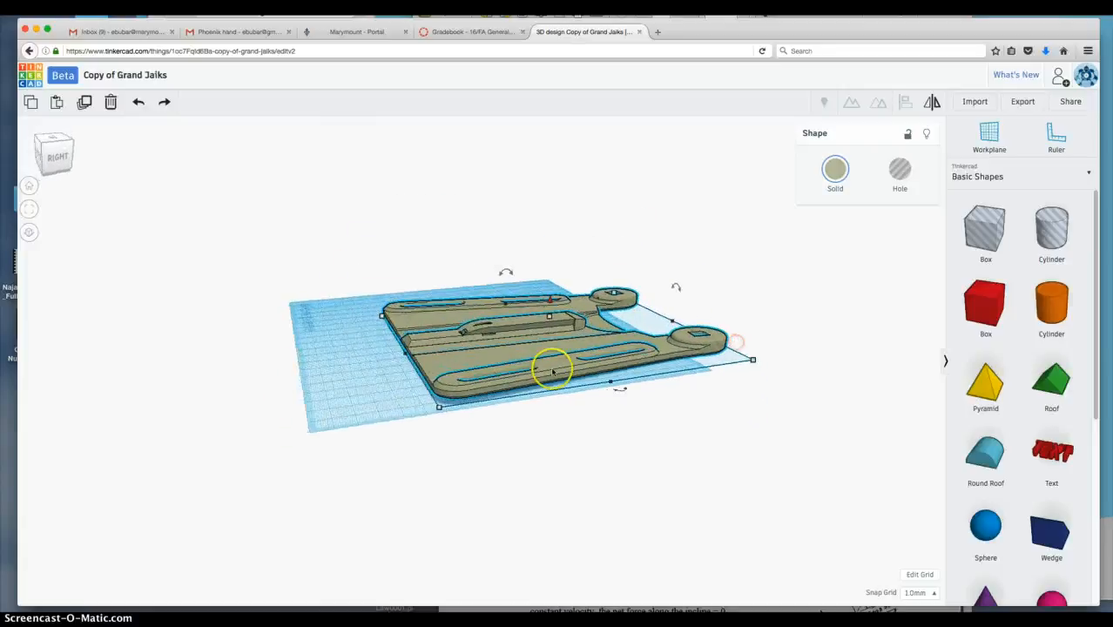
{"action": "right_click_drag", "start_coordinate": [552, 372], "coordinate": [520, 488]}
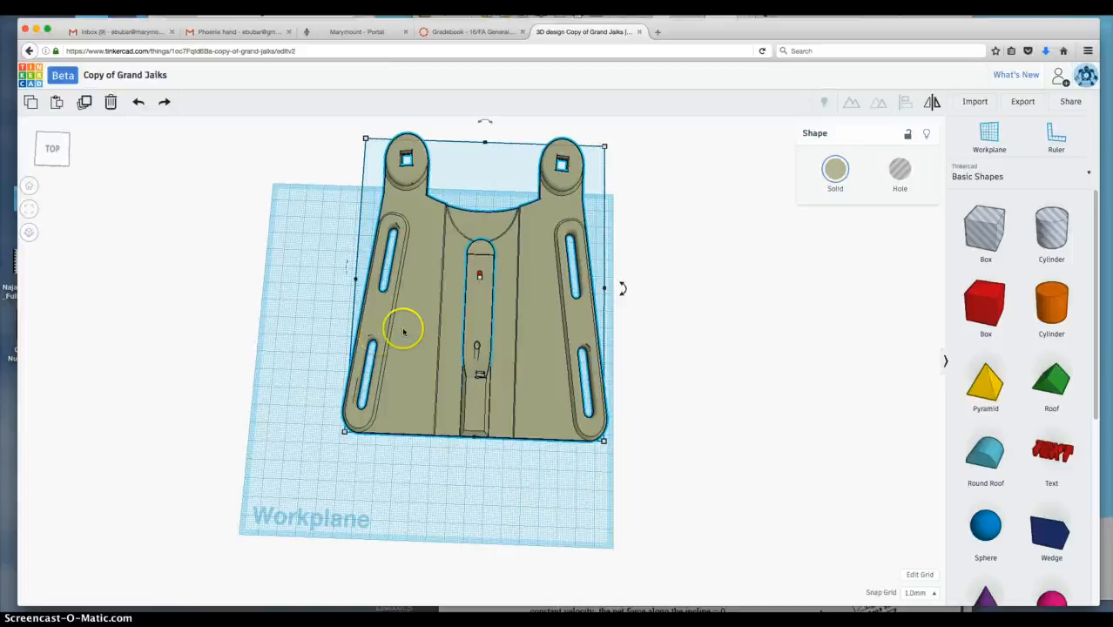